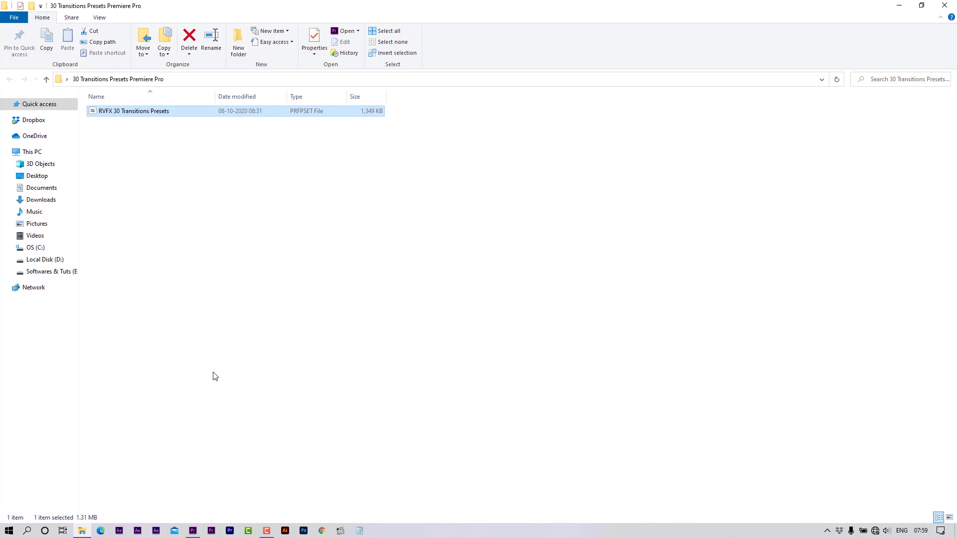
# Create a new sequence, Sequence 01, with ARRI 1080p 30 settings.
pyautogui.click(193, 531)
pyautogui.click(30, 29)
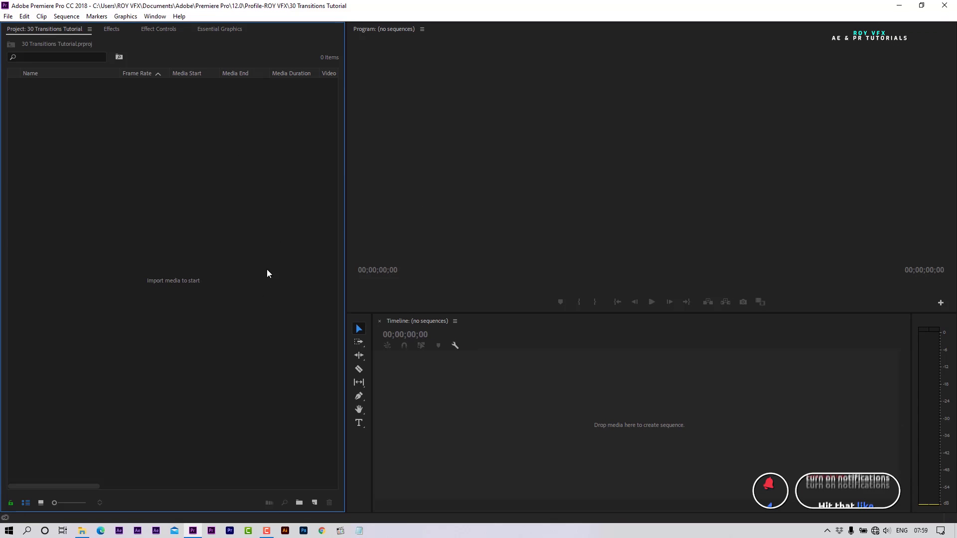
pyautogui.click(313, 503)
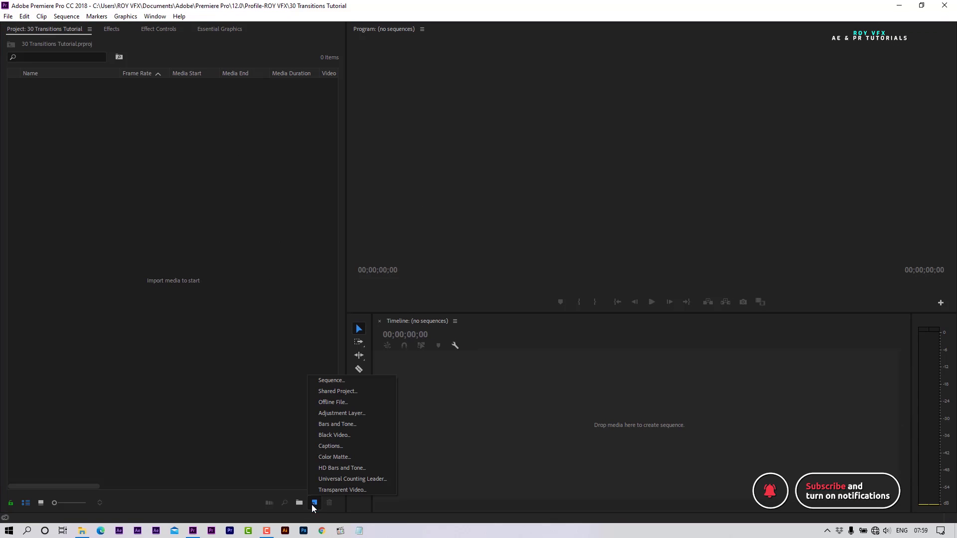
pyautogui.click(334, 381)
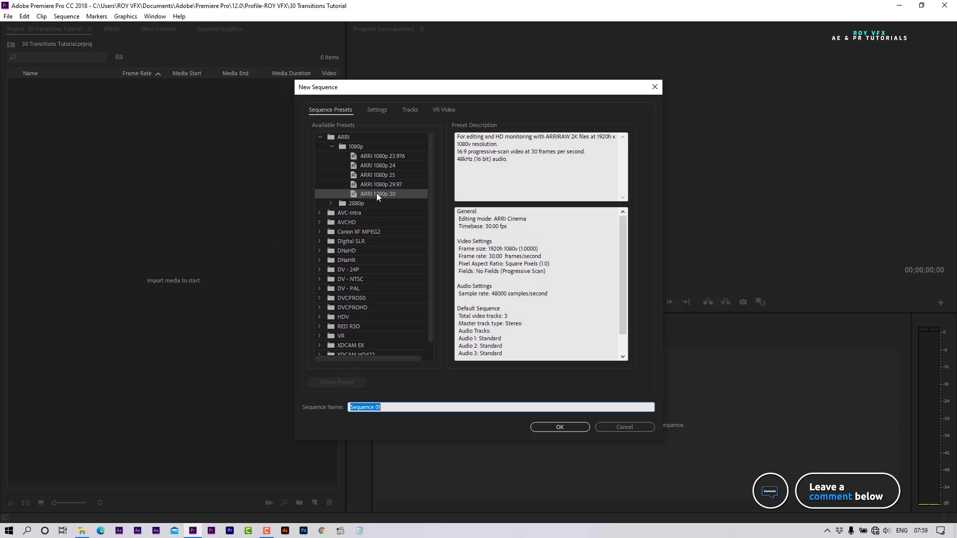
pyautogui.click(573, 427)
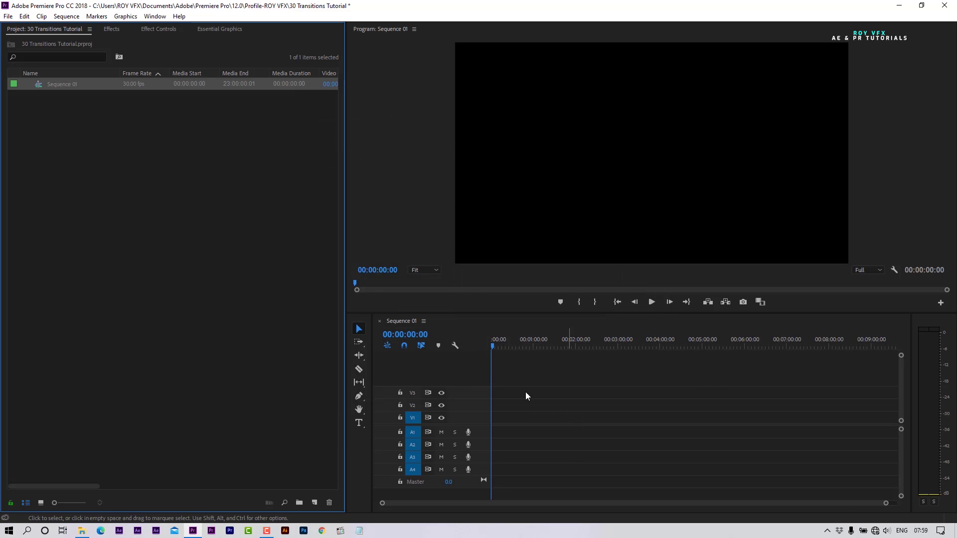
# Import video_5 and production ID-3695960 and place both in Sequence 01, keeping its settings.
pyautogui.doubleClick(98, 178)
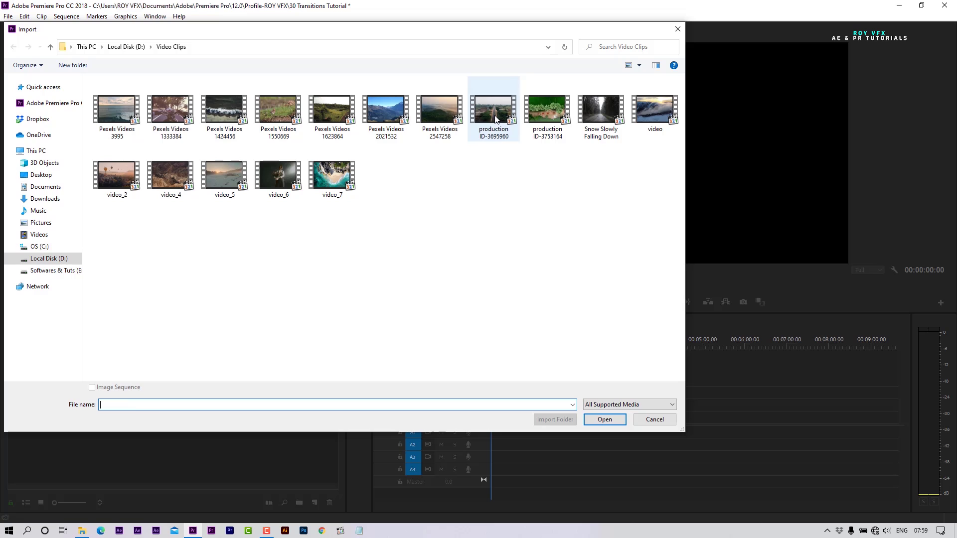
pyautogui.click(494, 112)
pyautogui.keyDown('ctrl'); pyautogui.click(218, 182); pyautogui.keyUp('ctrl')
pyautogui.click(604, 420)
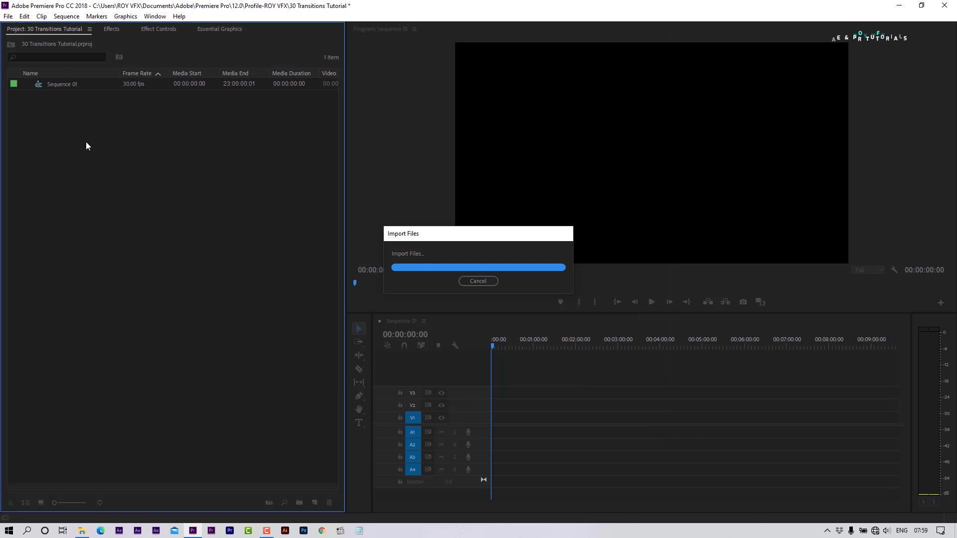
pyautogui.moveTo(53, 94); pyautogui.dragTo(503, 418)
pyautogui.click(553, 288)
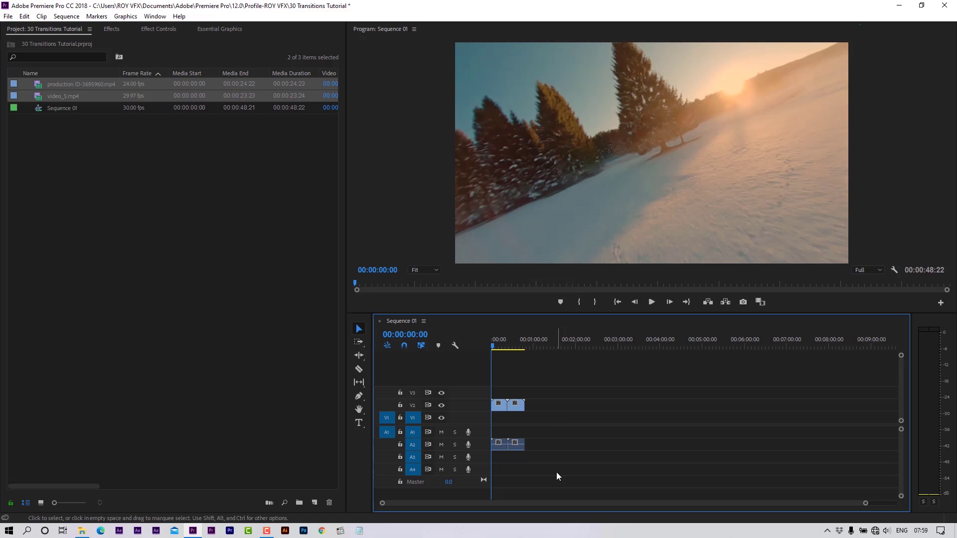
# Unlink and delete the clips' audio, then move both video clips down onto V1.
pyautogui.moveTo(870, 504); pyautogui.dragTo(545, 504)
pyautogui.moveTo(808, 386); pyautogui.dragTo(531, 437)
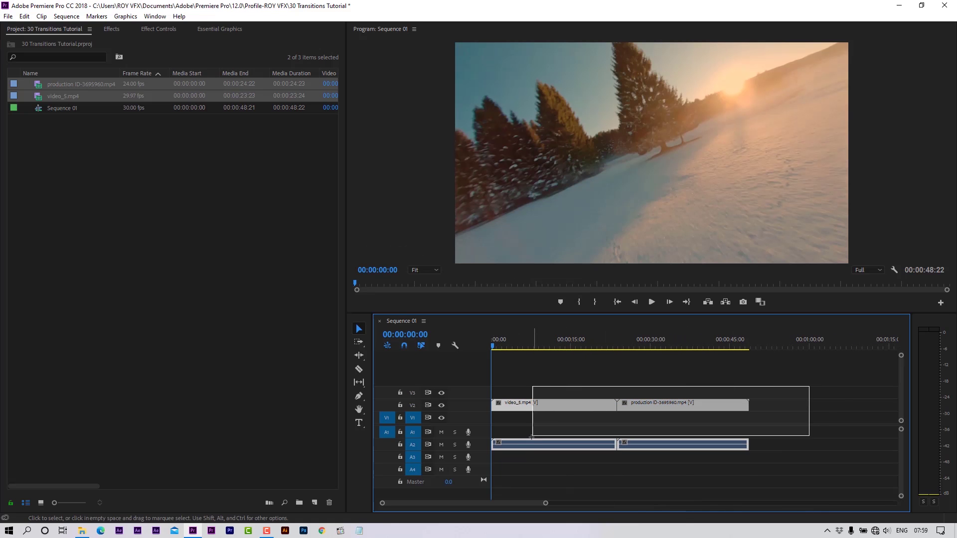
pyautogui.rightClick(536, 405)
pyautogui.click(572, 211)
pyautogui.click(553, 443)
pyautogui.keyDown('shift'); pyautogui.click(683, 443); pyautogui.keyUp('shift')
pyautogui.press('Delete')
pyautogui.moveTo(704, 407); pyautogui.dragTo(665, 427)
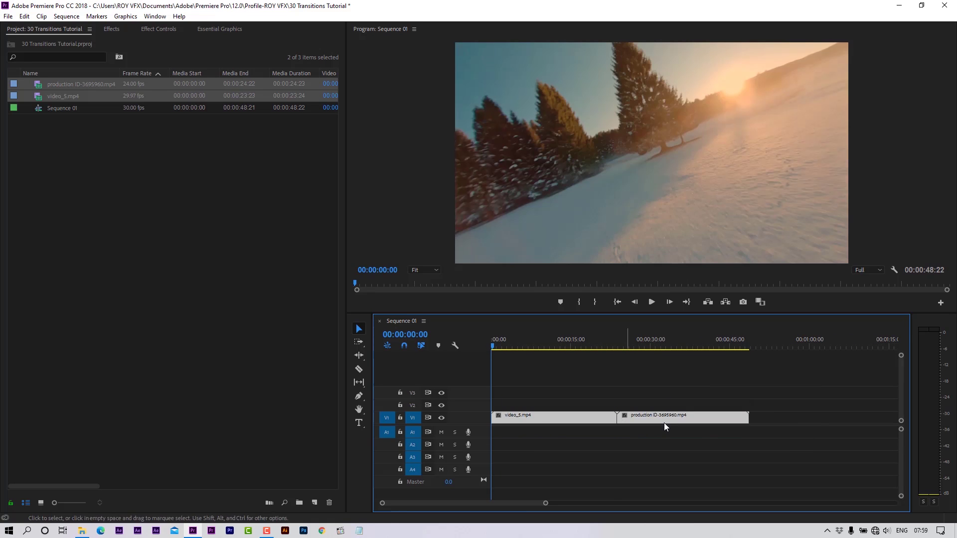
pyautogui.press('Down')
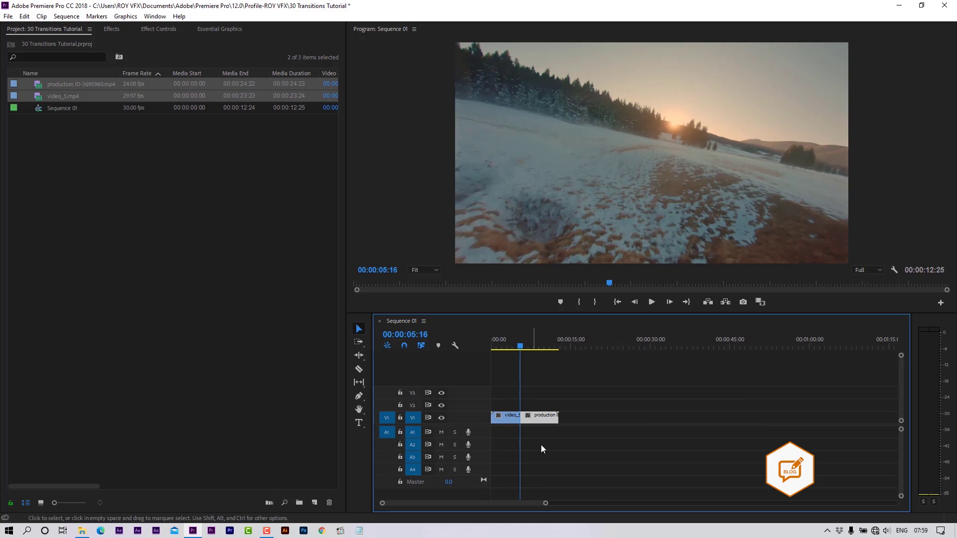
pyautogui.moveTo(545, 503); pyautogui.dragTo(490, 508)
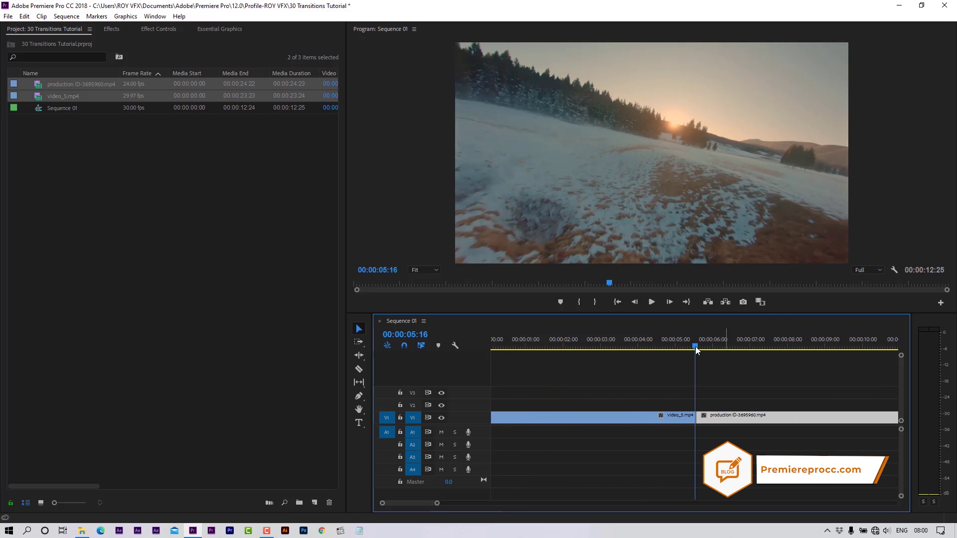
# Import the RVFX 30 Transitions Presets file into Presets and expand the [RVFX]30 folder.
pyautogui.click(696, 350)
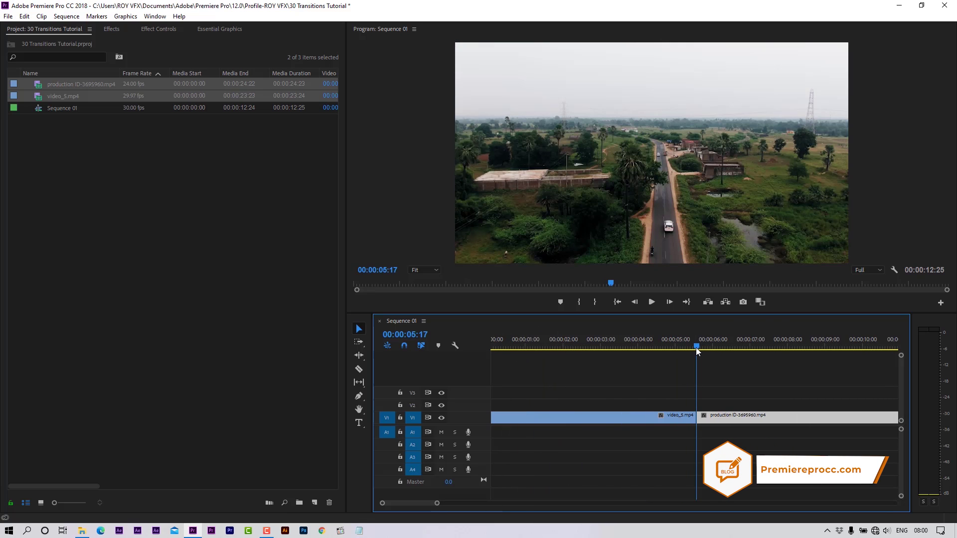
pyautogui.click(112, 30)
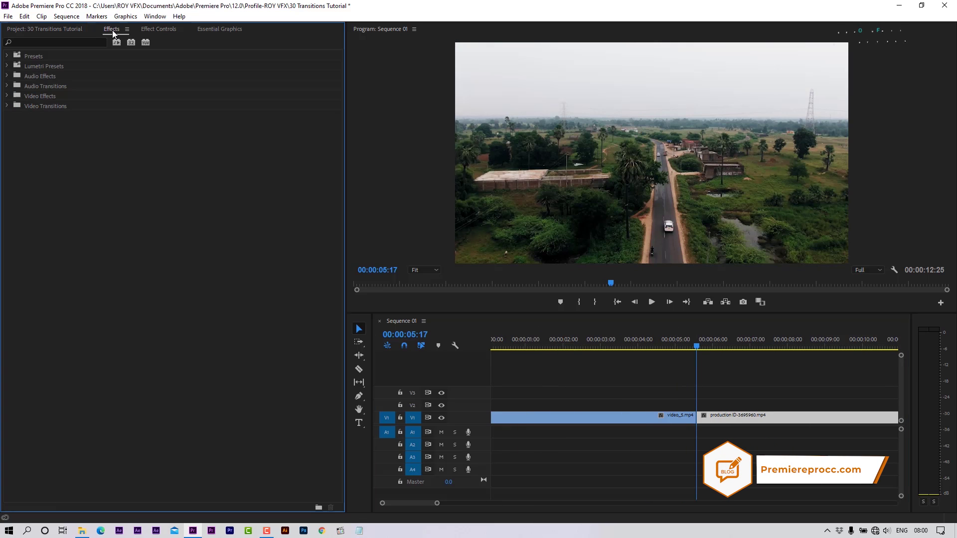
pyautogui.click(7, 56)
pyautogui.click(60, 86)
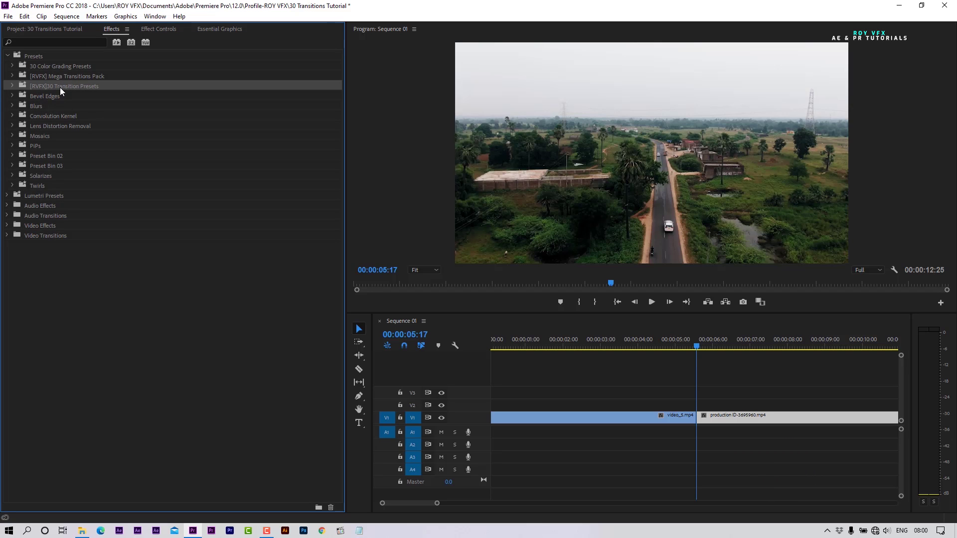
pyautogui.click(31, 56)
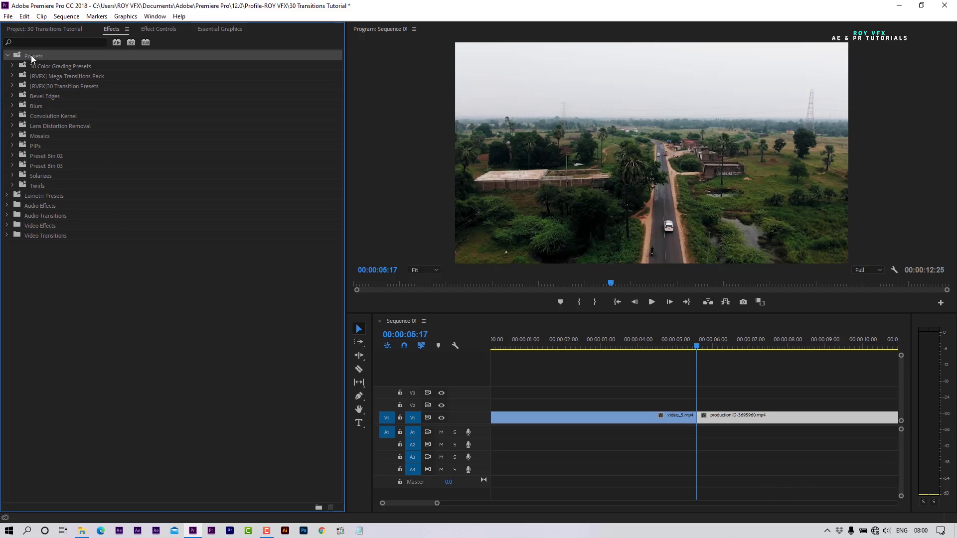
pyautogui.rightClick(31, 55)
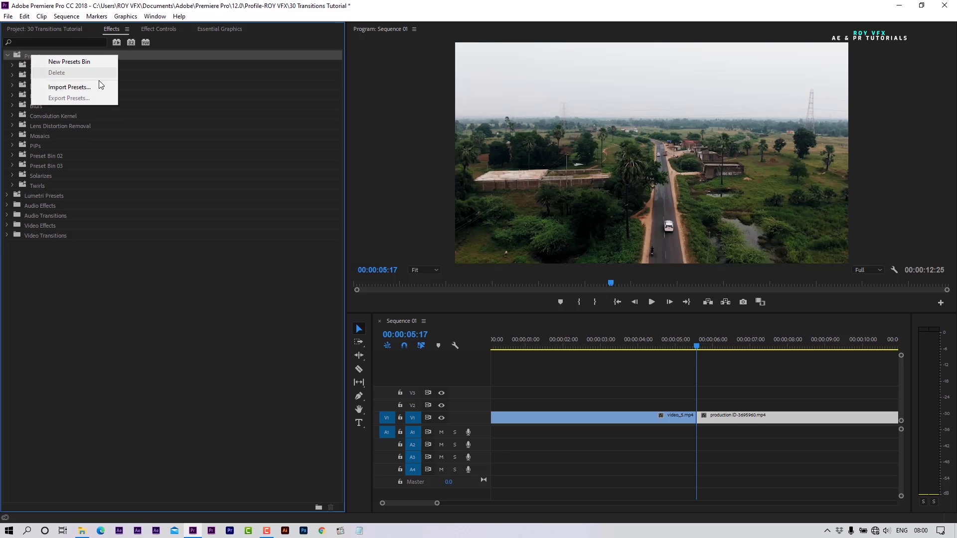
pyautogui.click(82, 87)
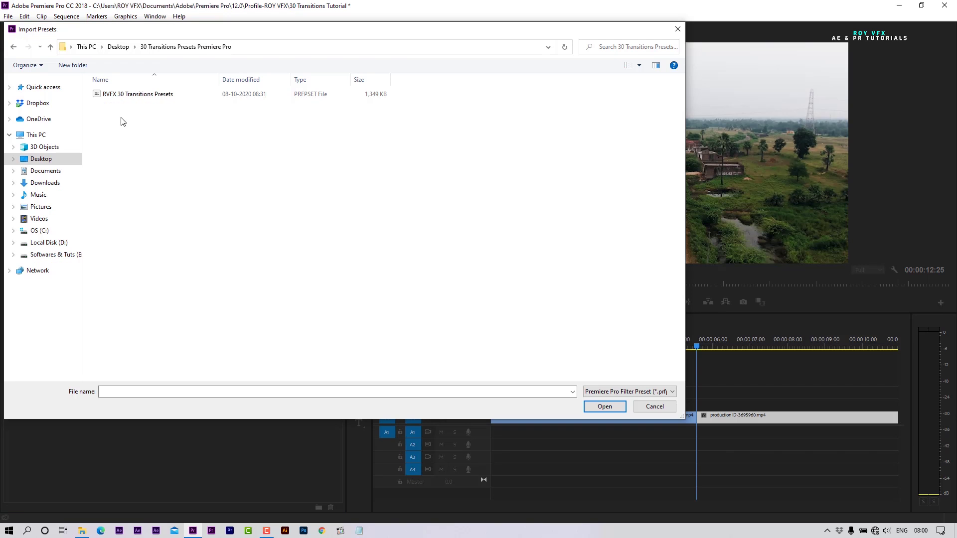
pyautogui.click(119, 97)
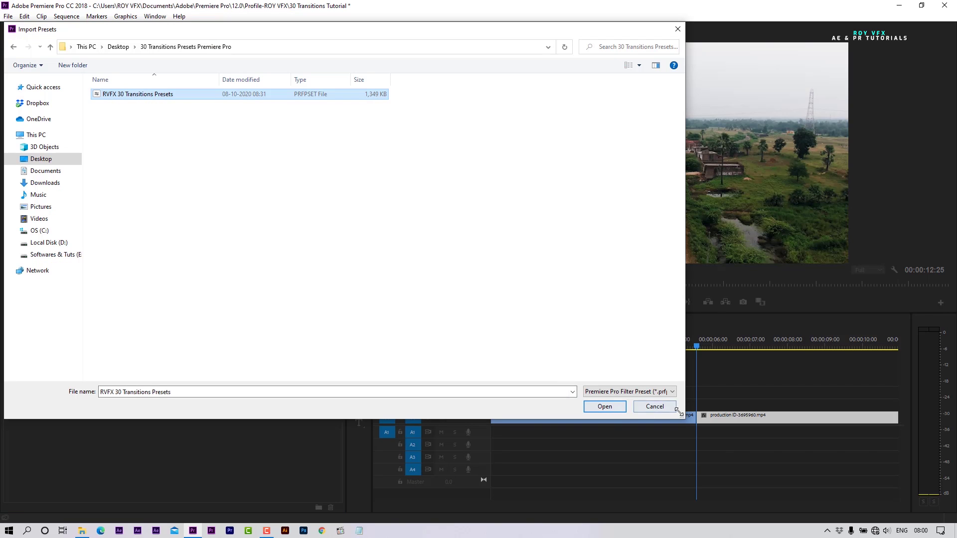
pyautogui.click(660, 405)
pyautogui.click(13, 86)
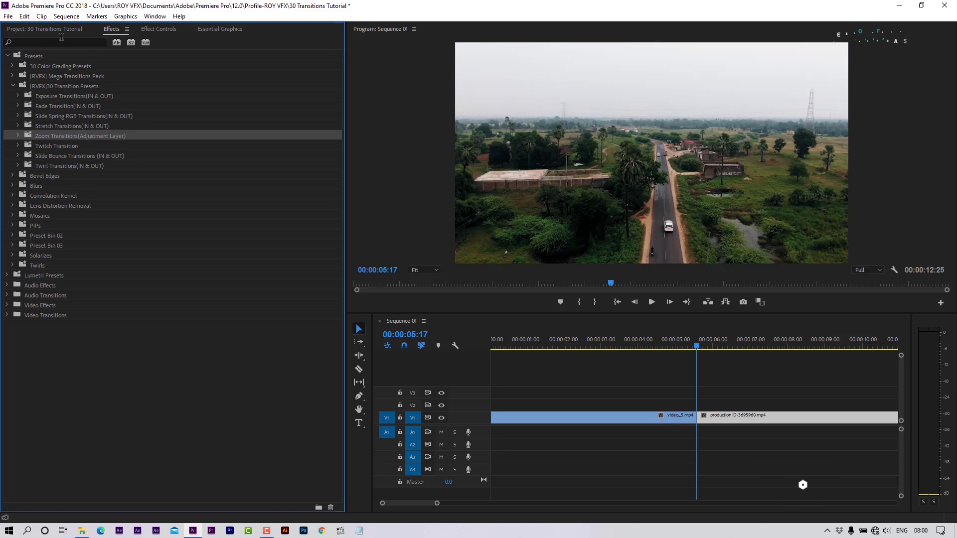
# Create an adjustment layer and place it on V2 fifteen frames before the cut.
pyautogui.click(41, 28)
pyautogui.click(314, 502)
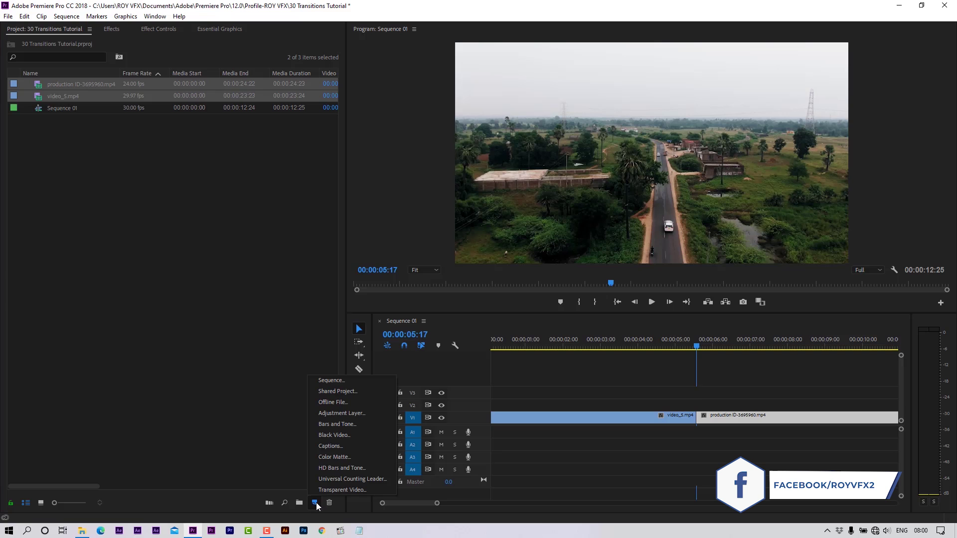
pyautogui.click(340, 414)
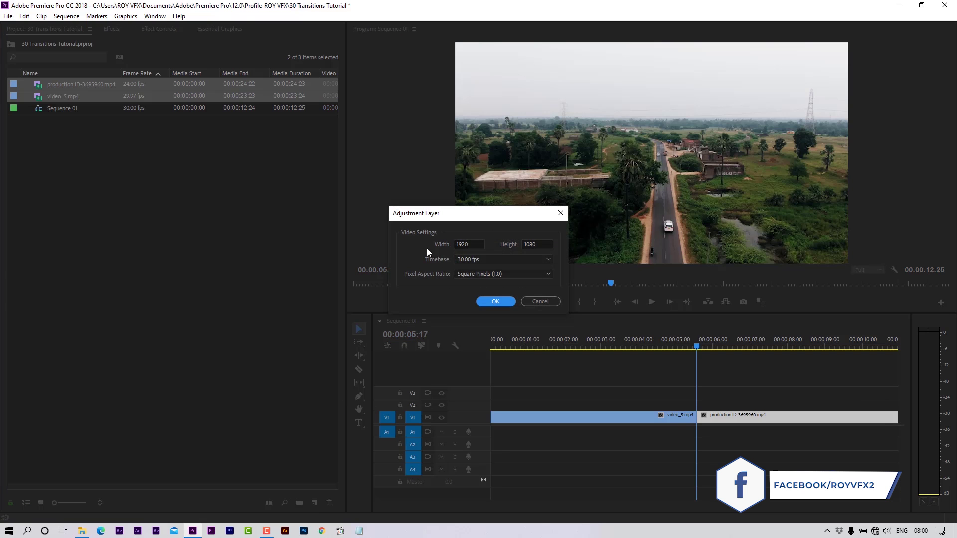
pyautogui.click(497, 302)
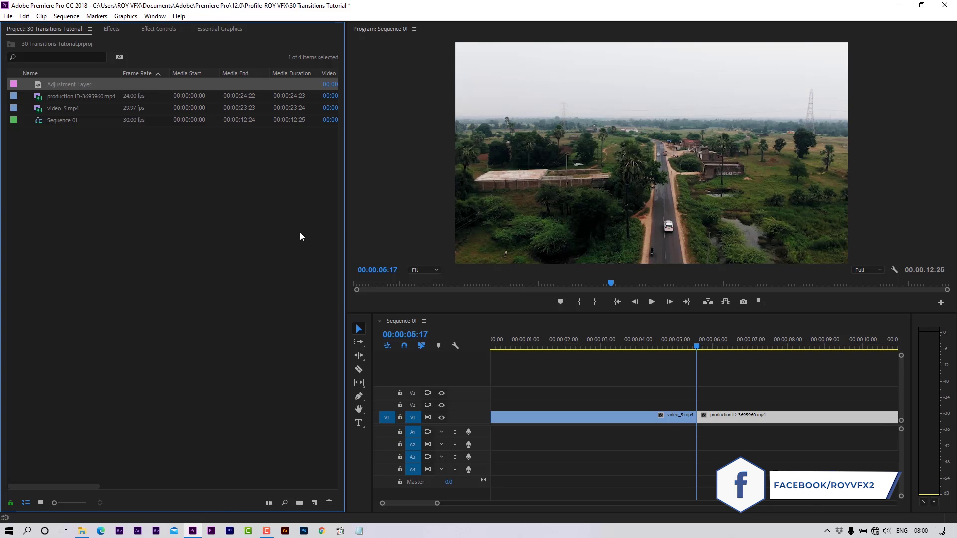
pyautogui.click(707, 374)
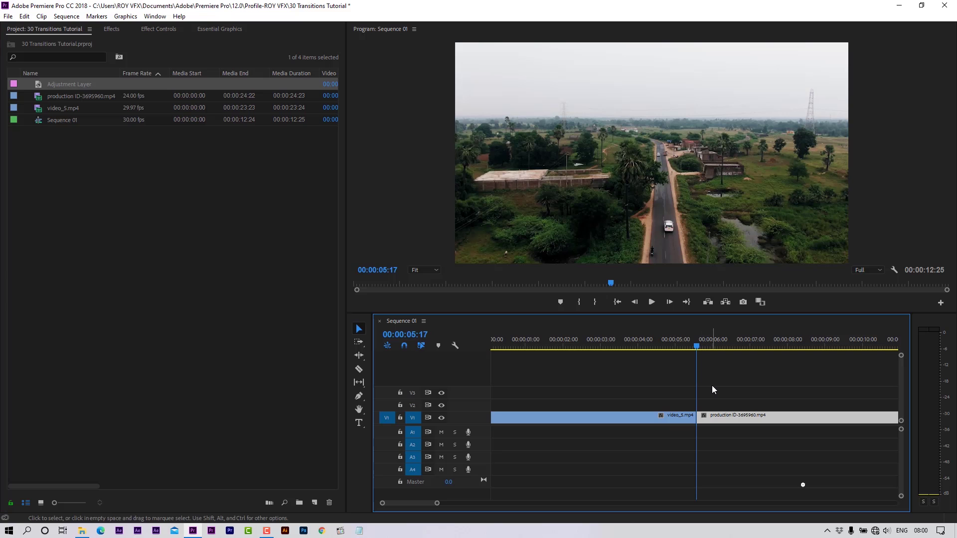
pyautogui.hotkey('shift', 'Left')
pyautogui.hotkey('shift', 'Left')
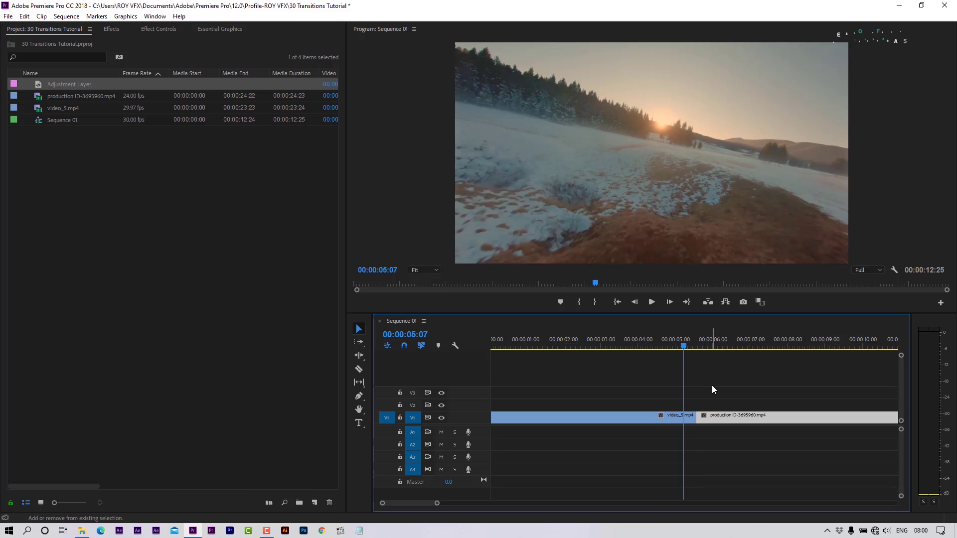
pyautogui.hotkey('shift', 'Left')
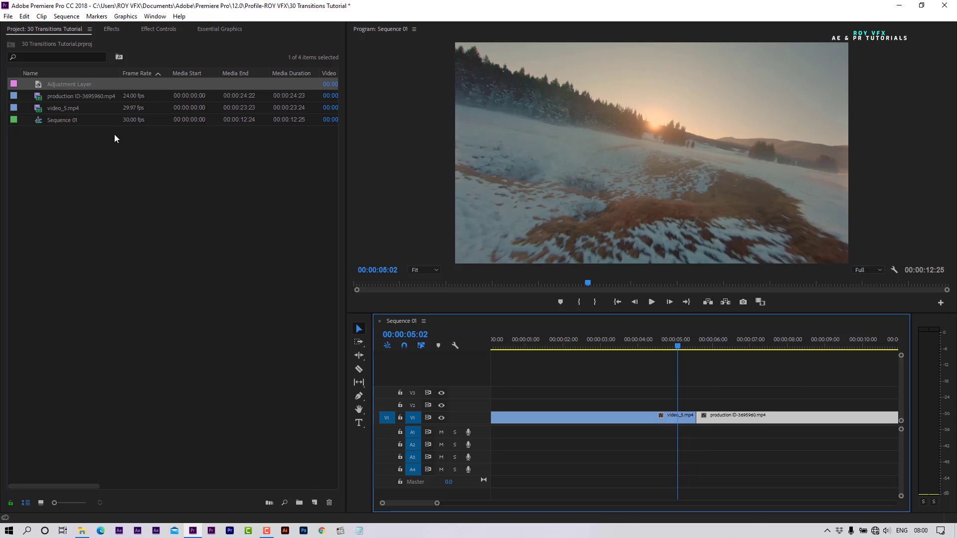
pyautogui.moveTo(70, 87); pyautogui.dragTo(765, 396)
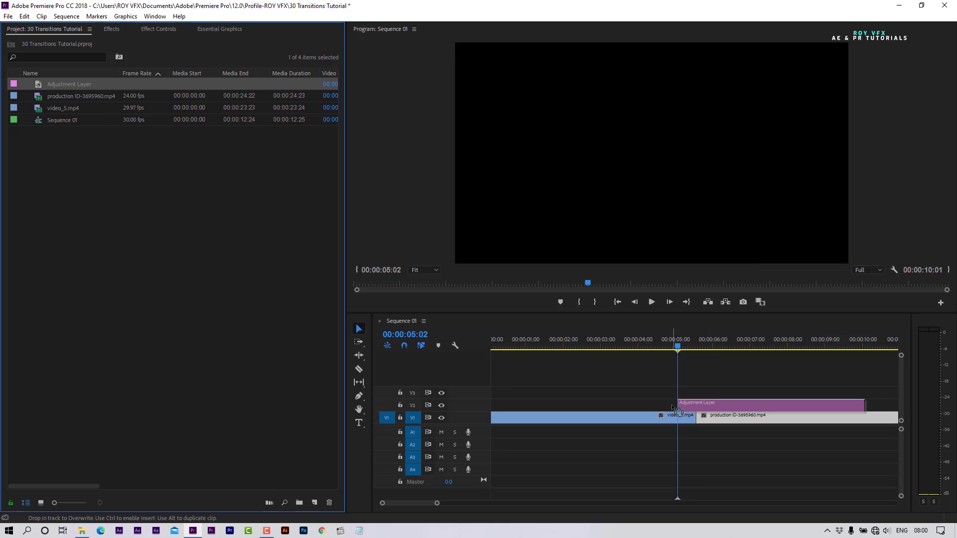
# Razor the adjustment layer just past the cut, park the playhead there, and select the layer.
pyautogui.hotkey('shift', 'Right')
pyautogui.hotkey('shift', 'Right')
pyautogui.hotkey('shift', 'Right')
pyautogui.hotkey('shift', 'Right')
pyautogui.hotkey('shift', 'Right')
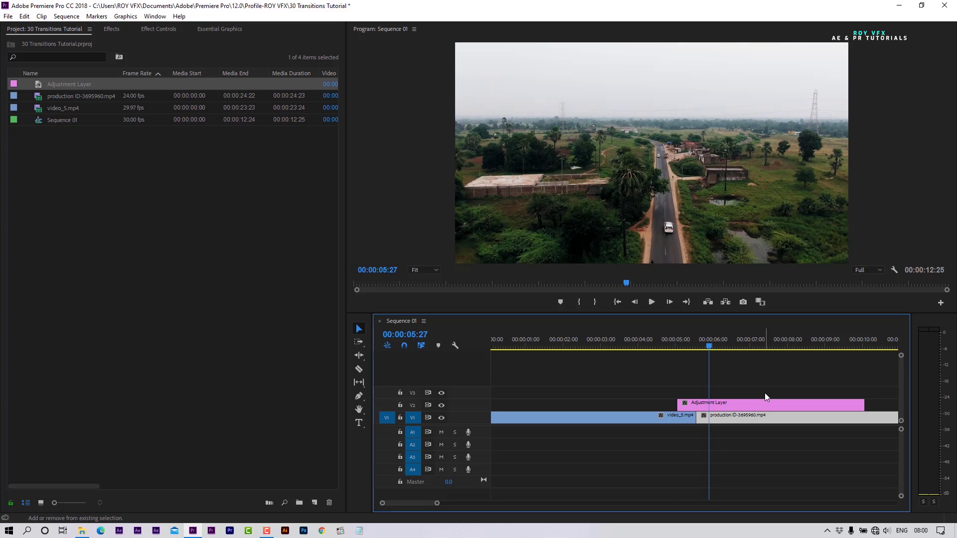
pyautogui.hotkey('shift', 'Right')
pyautogui.click(758, 401)
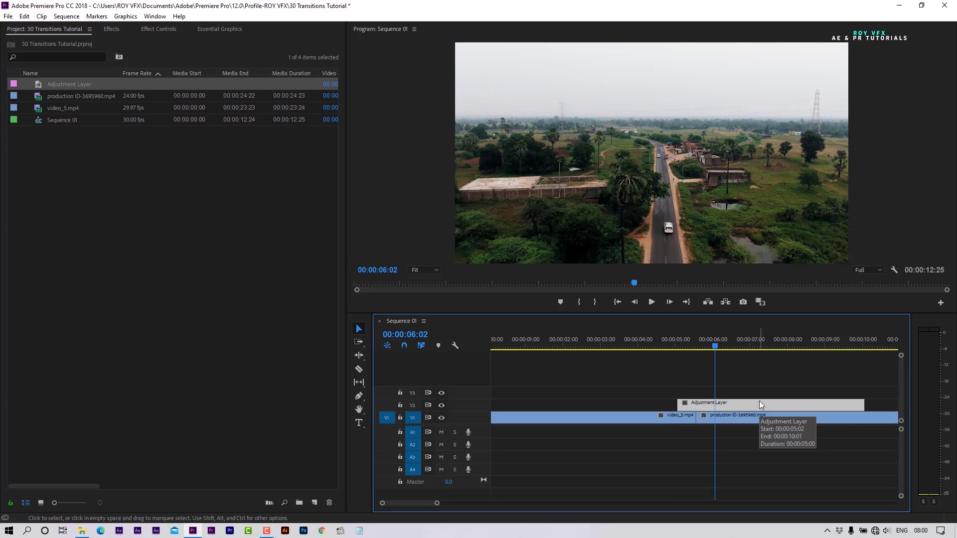
pyautogui.click(357, 371)
pyautogui.hotkey('ctrl', 'k')
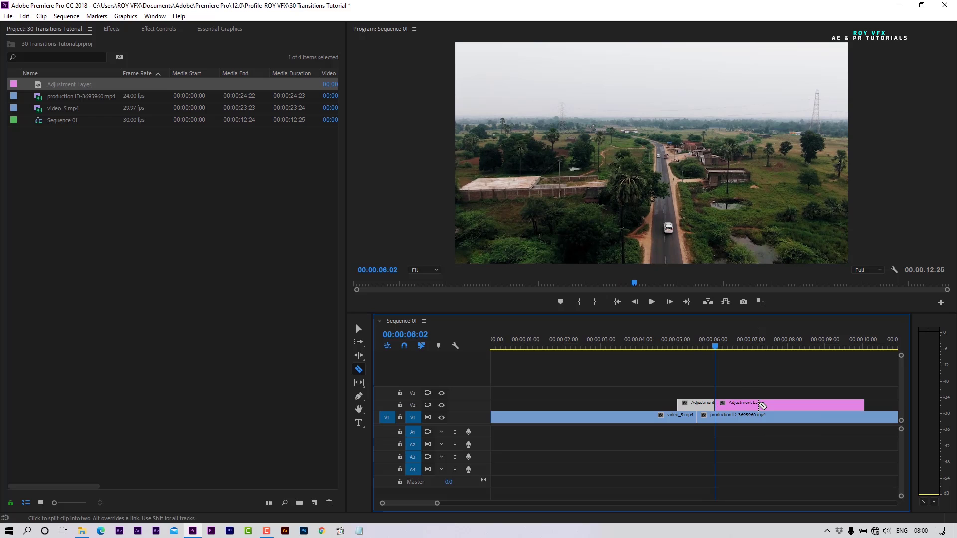
pyautogui.click(359, 329)
pyautogui.press('End')
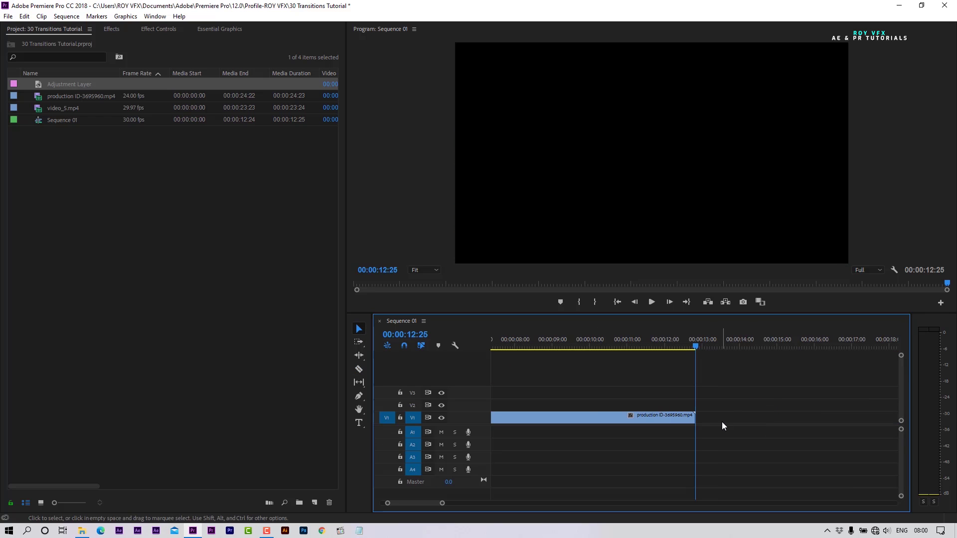
pyautogui.scroll(-2, 474, 503)
pyautogui.scroll(-1, 459, 504)
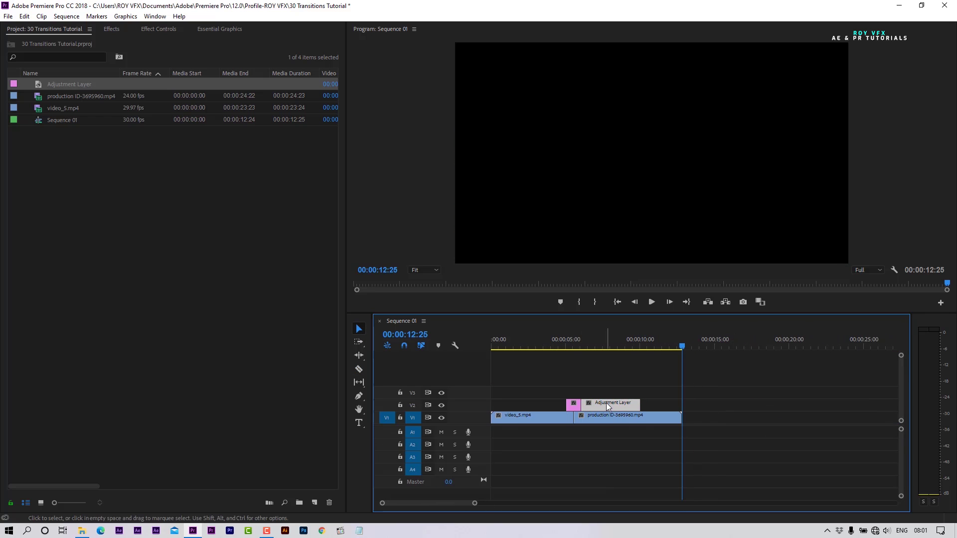
pyautogui.click(575, 346)
pyautogui.scroll(3, 474, 503)
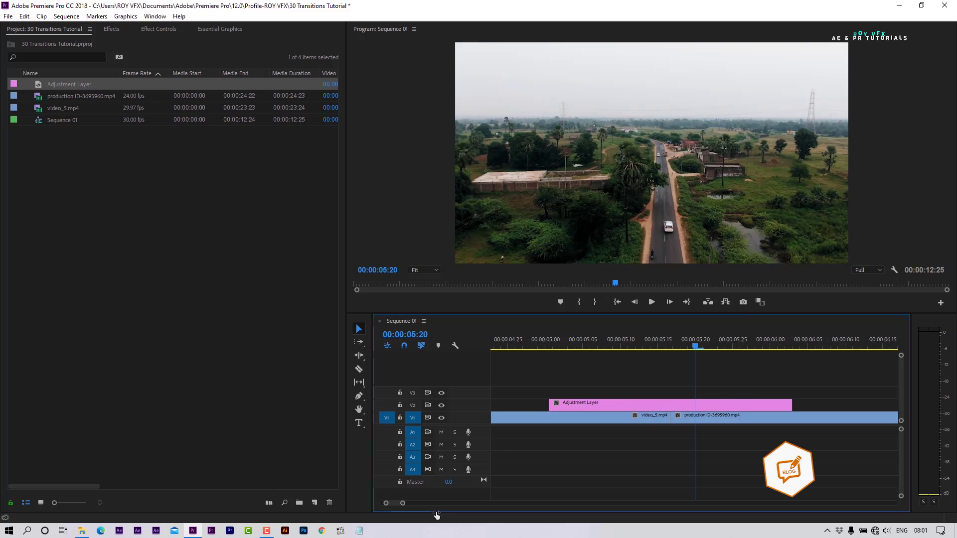
pyautogui.click(685, 407)
# Apply the Zoom1 preset to the adjustment layer over the cut.
pyautogui.click(111, 29)
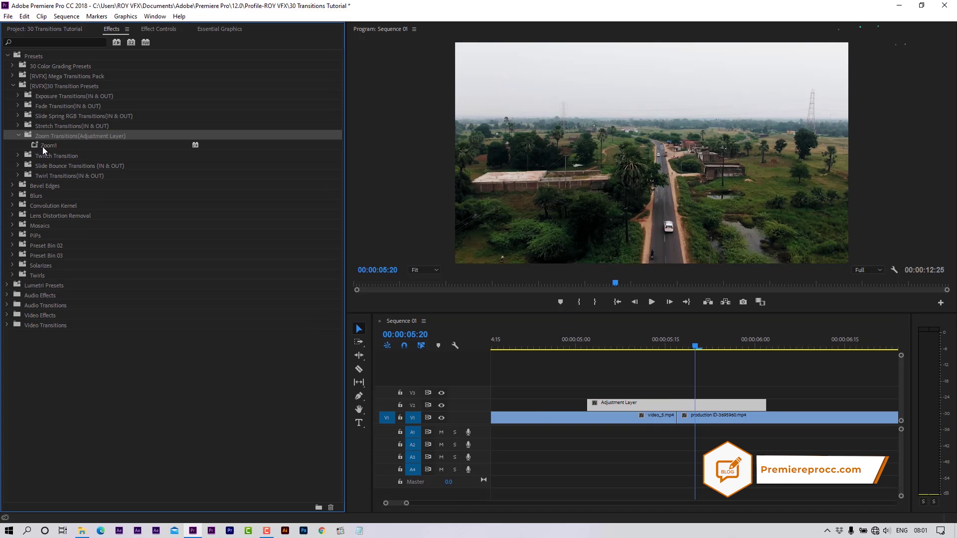
pyautogui.moveTo(48, 145)
pyautogui.mouseDown()
pyautogui.moveTo(175, 168)
pyautogui.moveTo(672, 405)
pyautogui.mouseUp()
pyautogui.moveTo(695, 346)
pyautogui.mouseDown()
pyautogui.moveTo(588, 353)
pyautogui.moveTo(766, 379)
pyautogui.moveTo(595, 379)
pyautogui.moveTo(584, 391)
pyautogui.mouseUp()
# Expand Twitch Transition > Twitch Flash Invert to list its OUT, IN and Adjustment Layer presets.
pyautogui.click(666, 418)
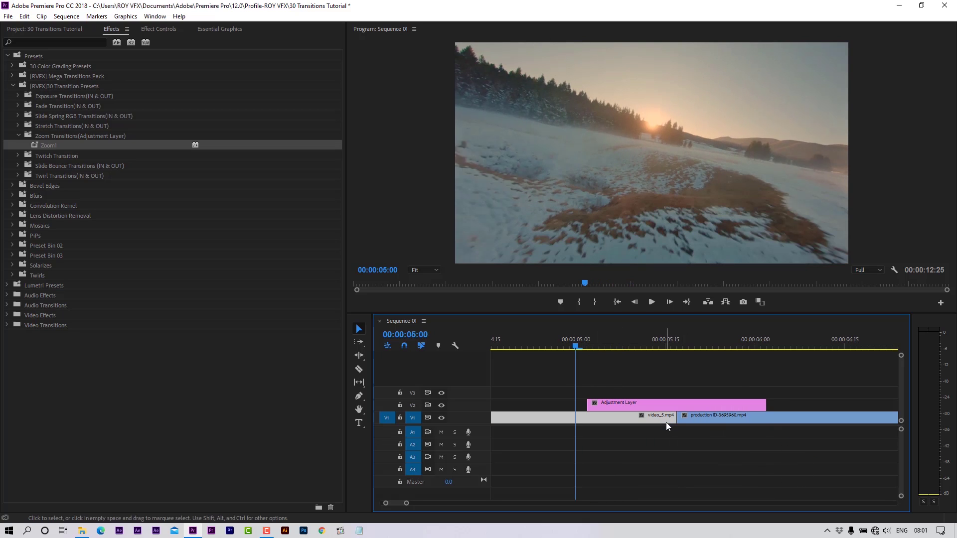
pyautogui.click(18, 156)
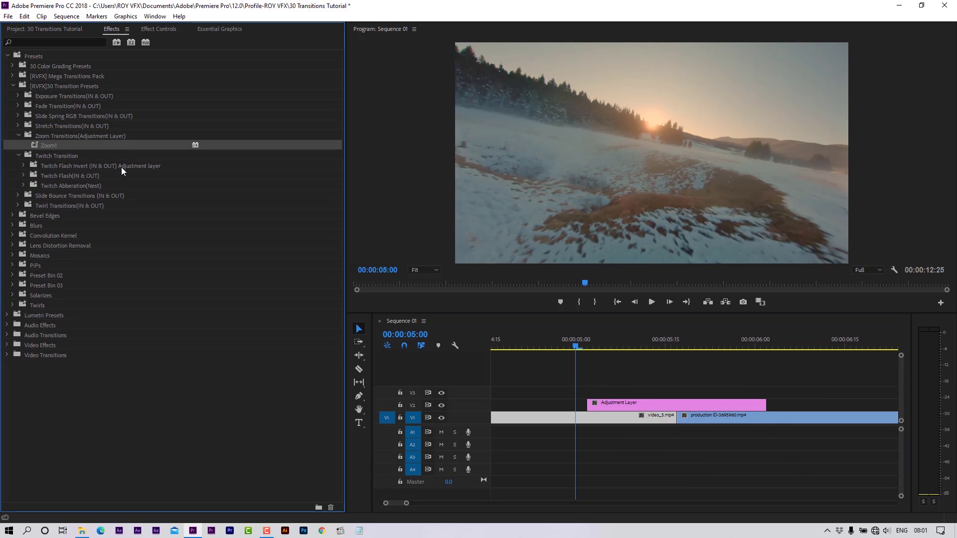
pyautogui.click(122, 167)
pyautogui.click(24, 166)
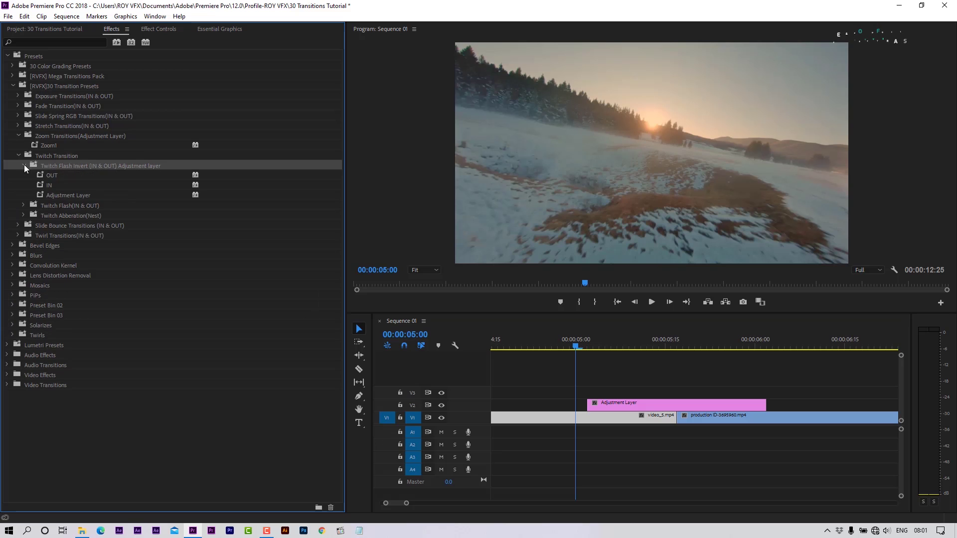
# Razor the V1 clips at the adjustment layer's start and end.
pyautogui.click(68, 195)
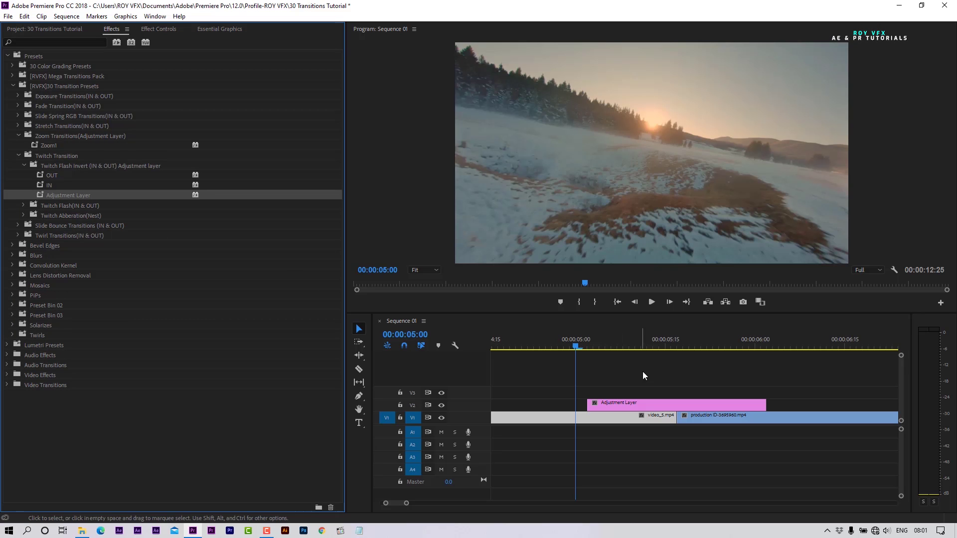
pyautogui.click(587, 348)
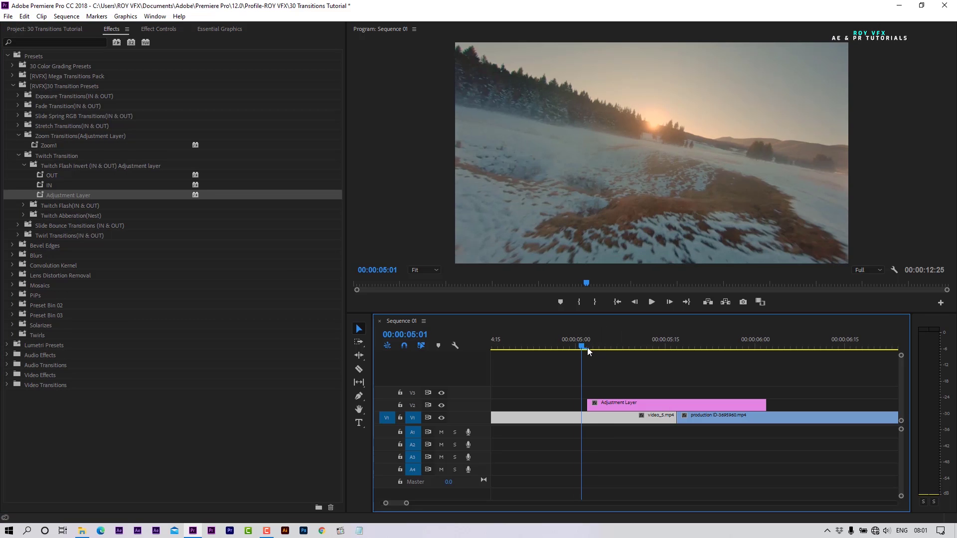
pyautogui.click(359, 369)
pyautogui.click(588, 417)
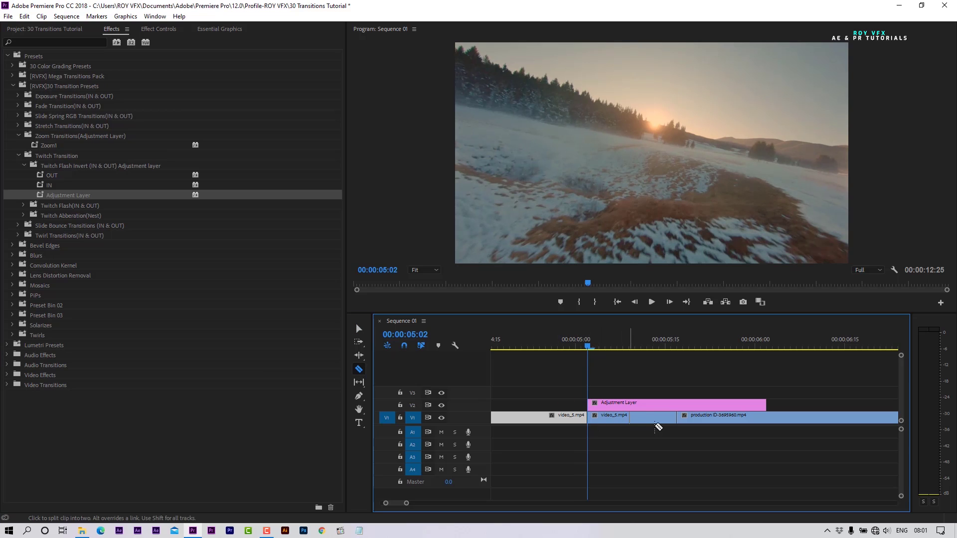
pyautogui.click(766, 343)
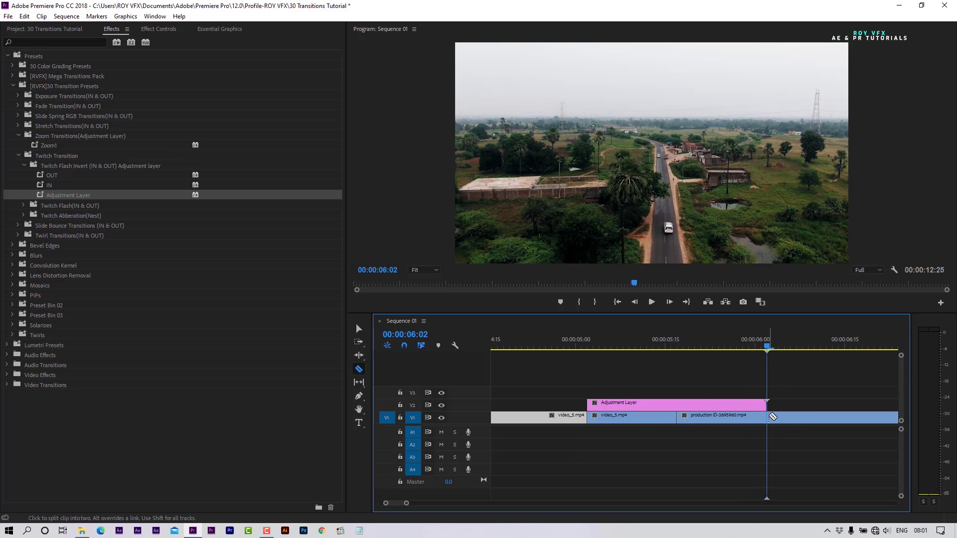
pyautogui.click(641, 344)
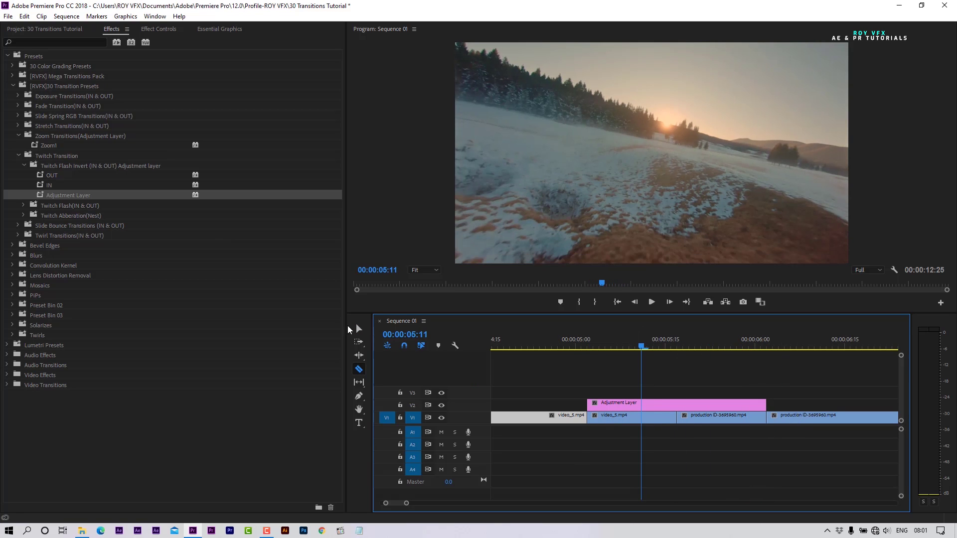
pyautogui.click(359, 329)
# Apply Twitch Flash Invert OUT to the video_5 piece, IN to the production piece, plus the Adjustment Layer preset.
pyautogui.moveTo(51, 177); pyautogui.dragTo(525, 377)
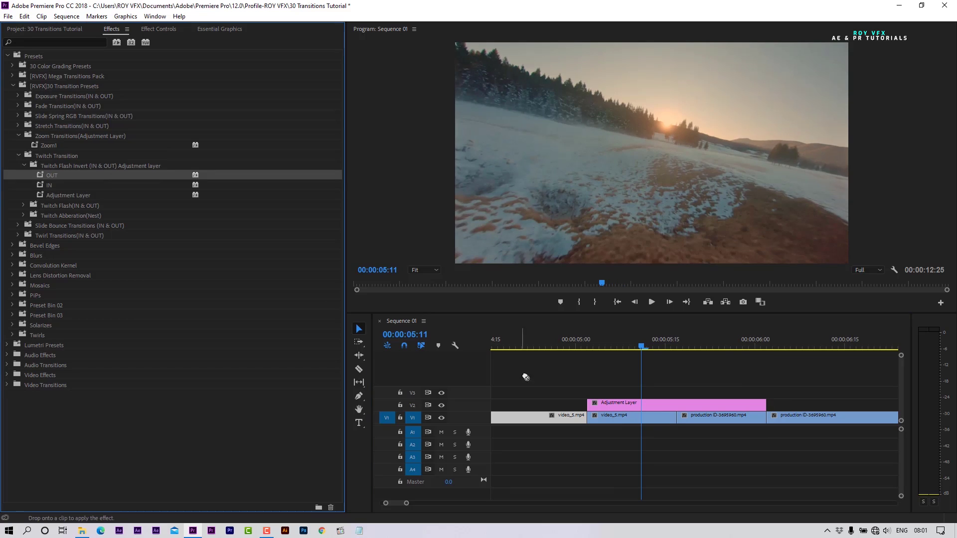
pyautogui.moveTo(627, 421); pyautogui.dragTo(627, 421)
pyautogui.moveTo(49, 185); pyautogui.dragTo(721, 421)
pyautogui.moveTo(69, 195); pyautogui.dragTo(676, 406)
pyautogui.moveTo(641, 347)
pyautogui.mouseDown()
pyautogui.moveTo(593, 348)
pyautogui.moveTo(665, 348)
pyautogui.moveTo(581, 383)
pyautogui.moveTo(786, 412)
pyautogui.mouseUp()
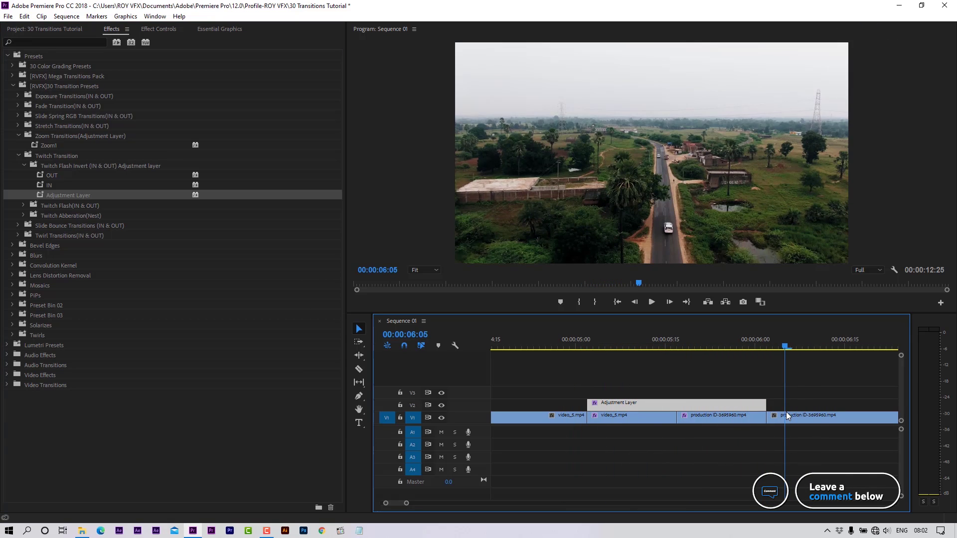
pyautogui.click(638, 402)
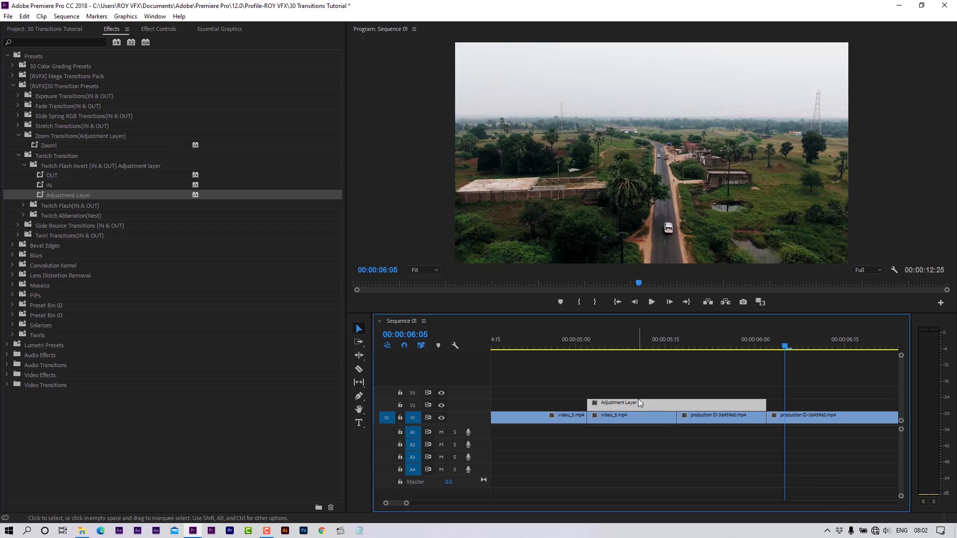
# Delete the adjustment layer and nest the two short pieces around the cut as Nested Sequence 01.
pyautogui.press('Delete')
pyautogui.click(618, 416)
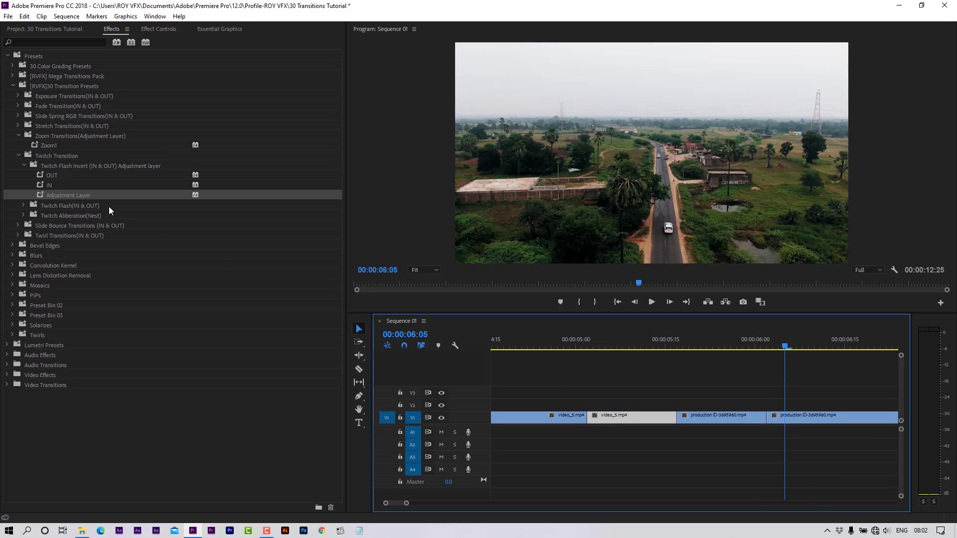
pyautogui.click(24, 215)
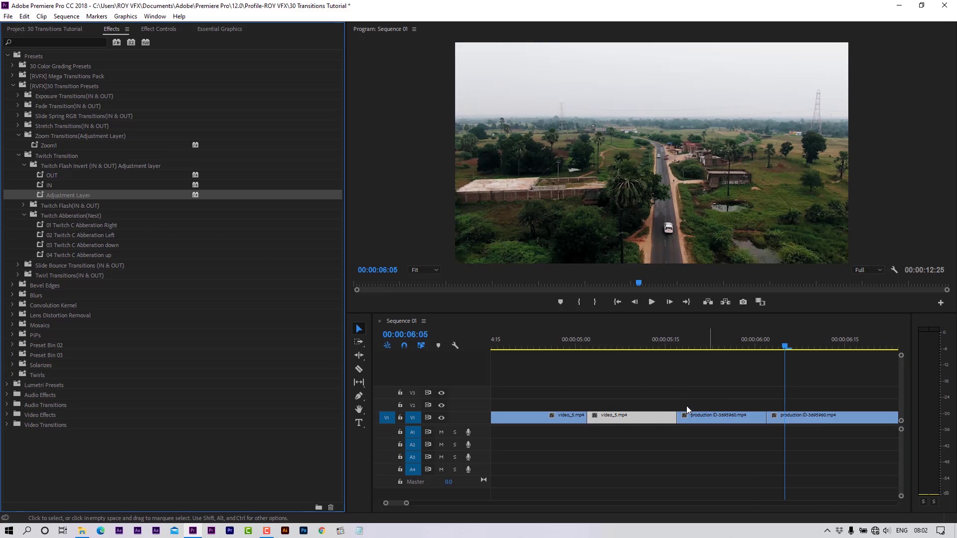
pyautogui.moveTo(734, 394); pyautogui.dragTo(605, 427)
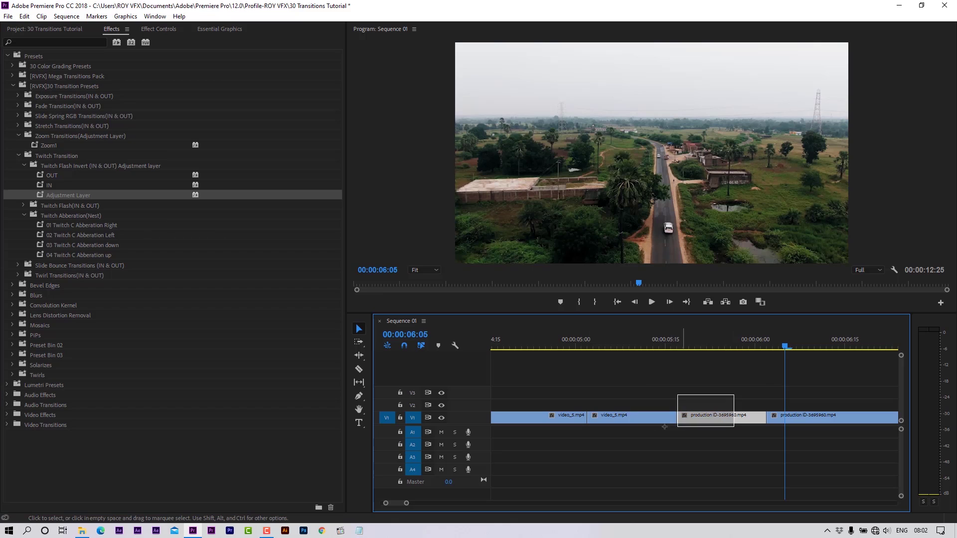
pyautogui.rightClick(626, 417)
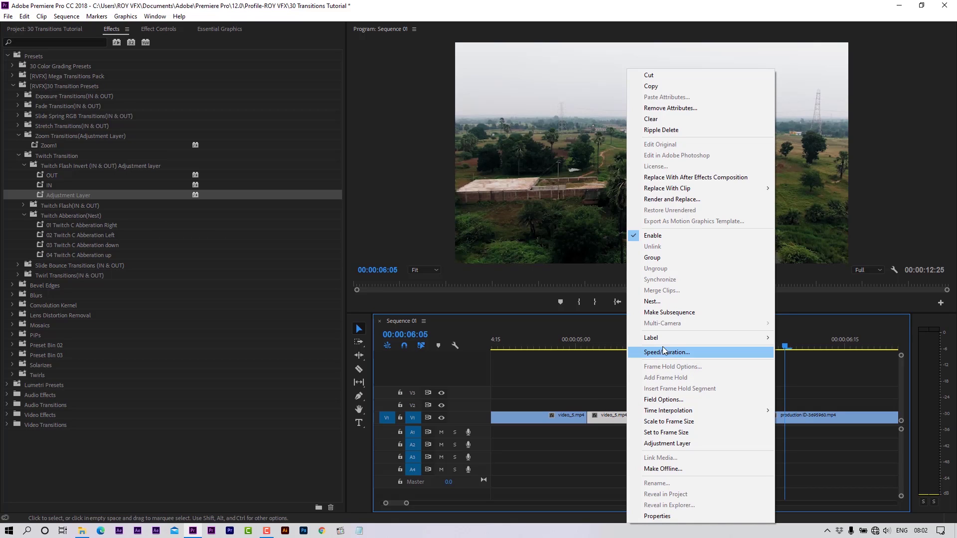
pyautogui.click(656, 304)
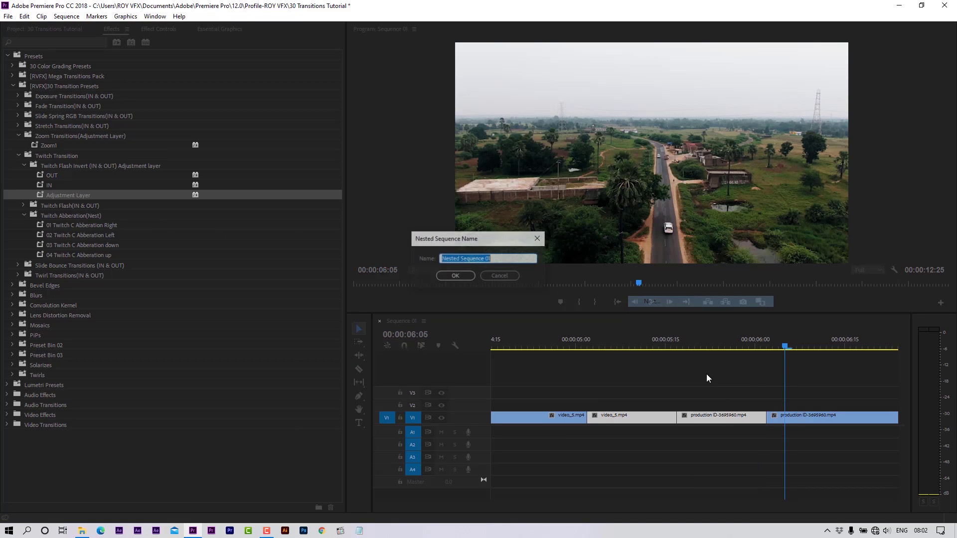
pyautogui.click(455, 276)
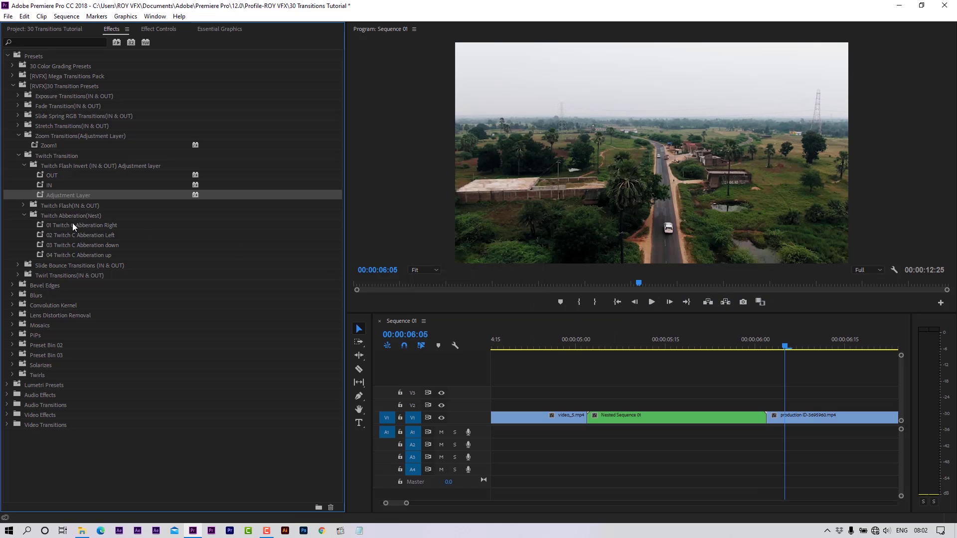
# Apply 01 Twitch C Abberation Right to the nest, preview it, then undo the nest.
pyautogui.moveTo(73, 226); pyautogui.dragTo(671, 419)
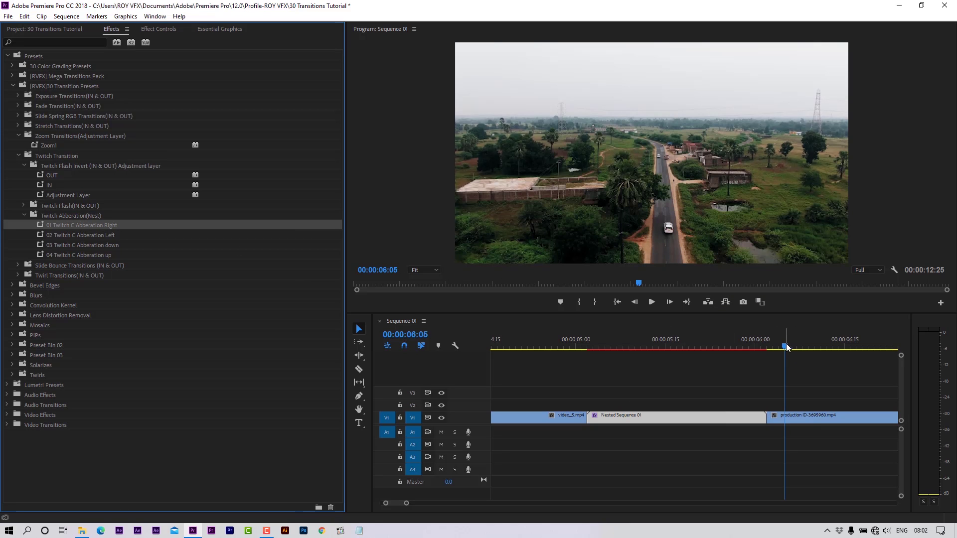
pyautogui.moveTo(786, 347)
pyautogui.mouseDown()
pyautogui.moveTo(566, 358)
pyautogui.moveTo(756, 379)
pyautogui.mouseUp()
pyautogui.press('Right')
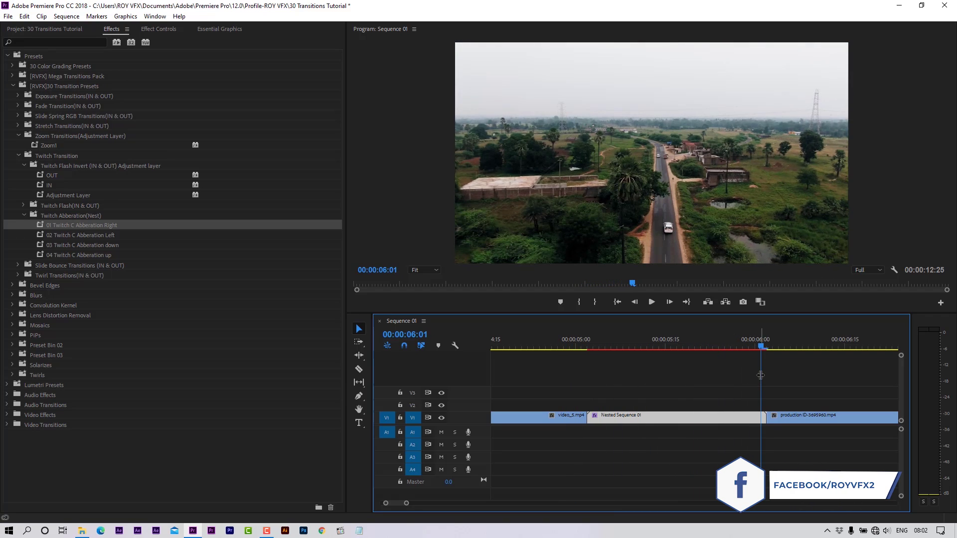
pyautogui.hotkey('ctrl', 'z')
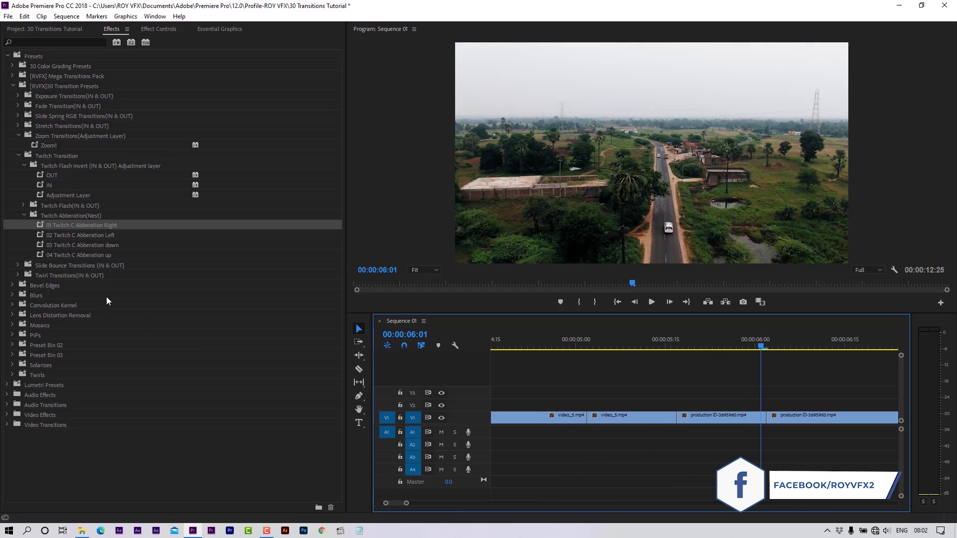
# Apply Fade Transition OUT to the second video_5.mp4 piece and IN to the production piece.
pyautogui.click(18, 105)
pyautogui.click(53, 116)
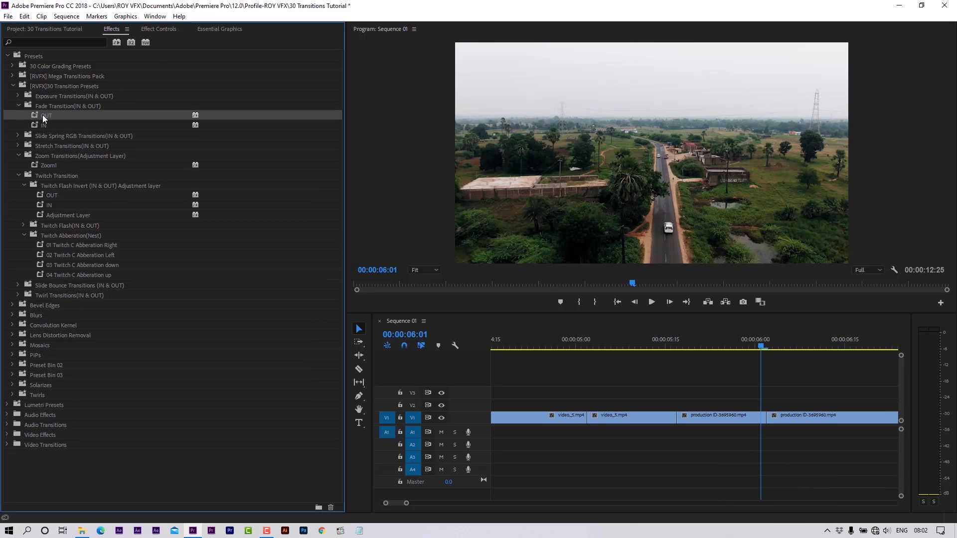
pyautogui.moveTo(635, 414); pyautogui.dragTo(634, 414)
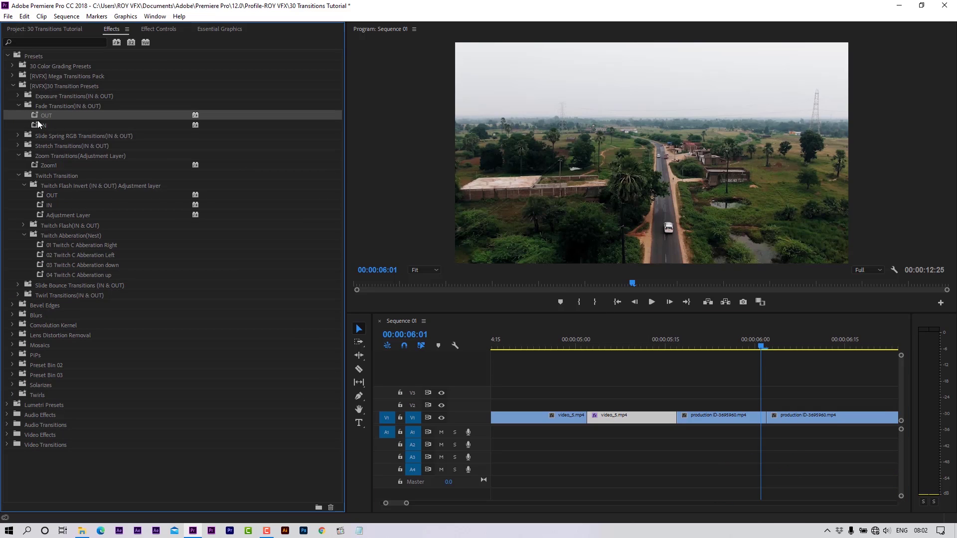
pyautogui.moveTo(44, 128); pyautogui.dragTo(663, 381)
pyautogui.moveTo(705, 423); pyautogui.dragTo(705, 422)
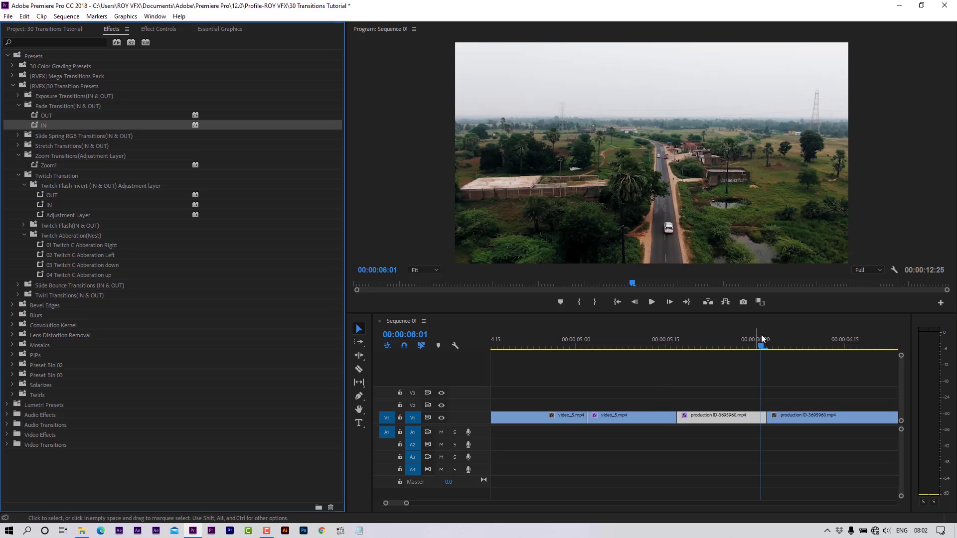
pyautogui.moveTo(740, 349)
pyautogui.mouseDown()
pyautogui.moveTo(598, 349)
pyautogui.moveTo(659, 349)
pyautogui.moveTo(667, 390)
pyautogui.mouseUp()
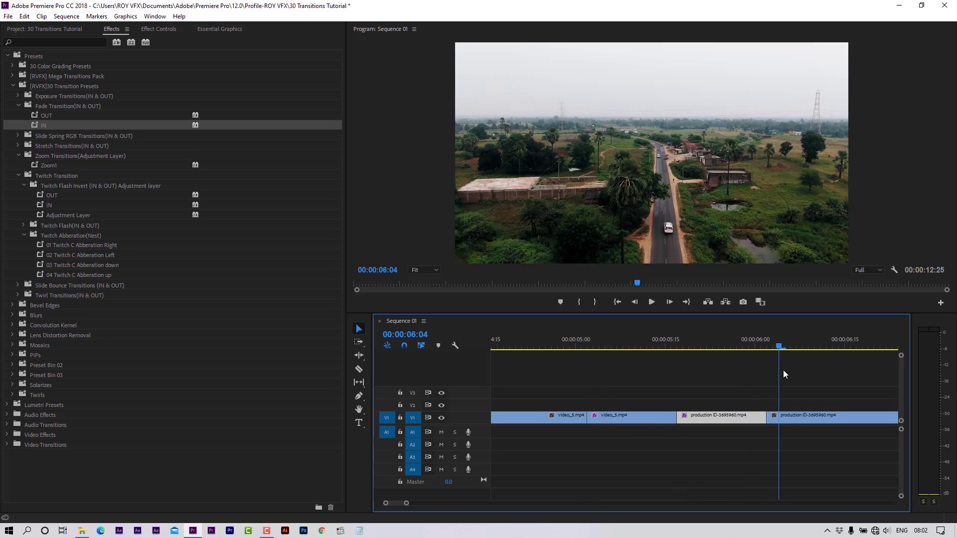